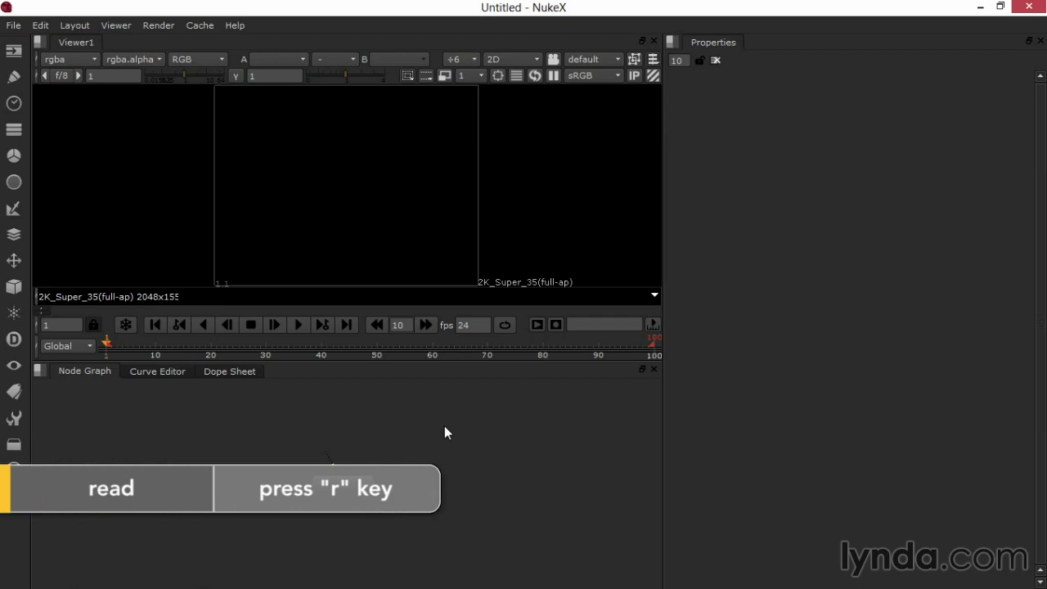
- Read in IntSkyAO01, IntSkyBT001, IntSkyDZ.tga, IntSkyMA001 and IntSkySP001 as five Read nodes
{"action": "key", "text": "r"}
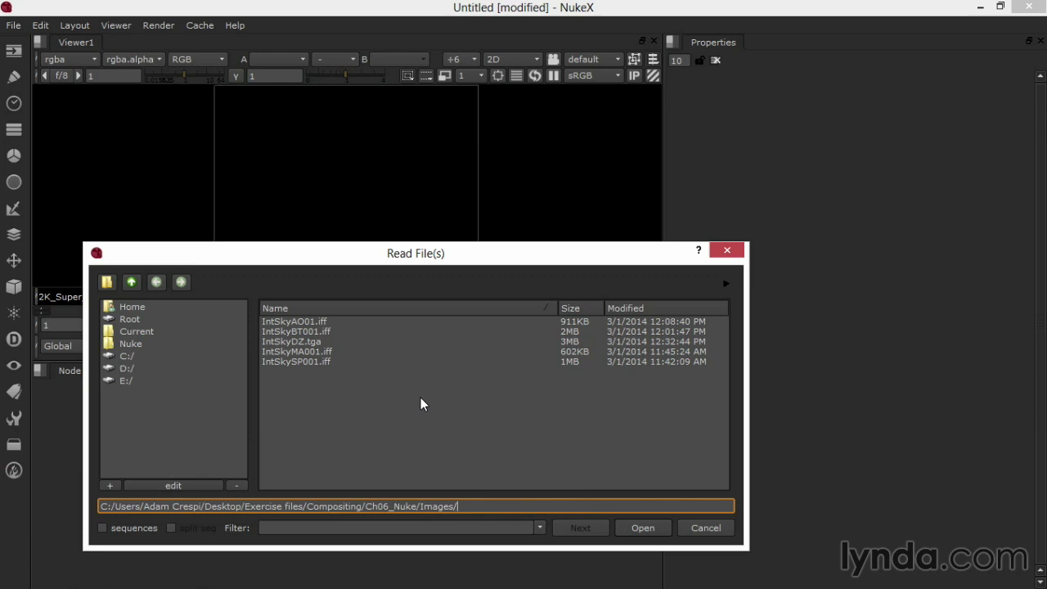
{"action": "left_click", "coordinate": [292, 321]}
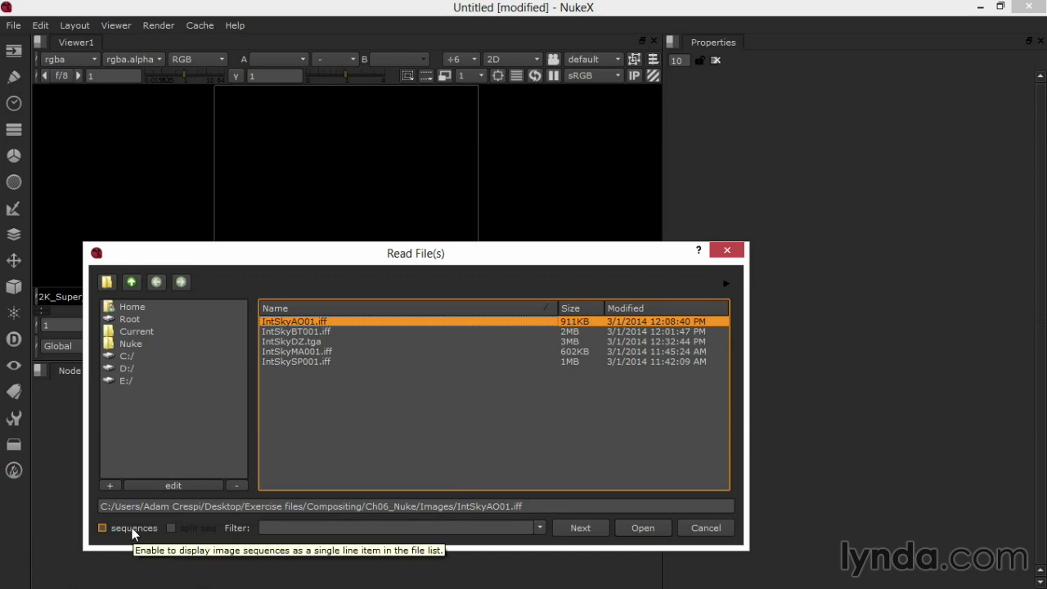
{"action": "left_click", "coordinate": [578, 528]}
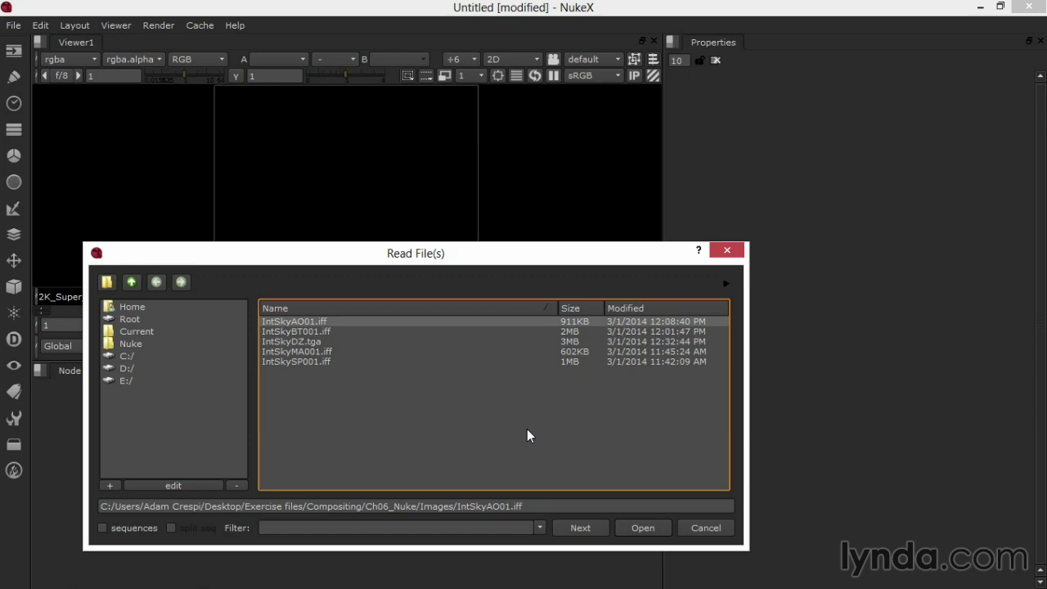
{"action": "left_click", "coordinate": [333, 330]}
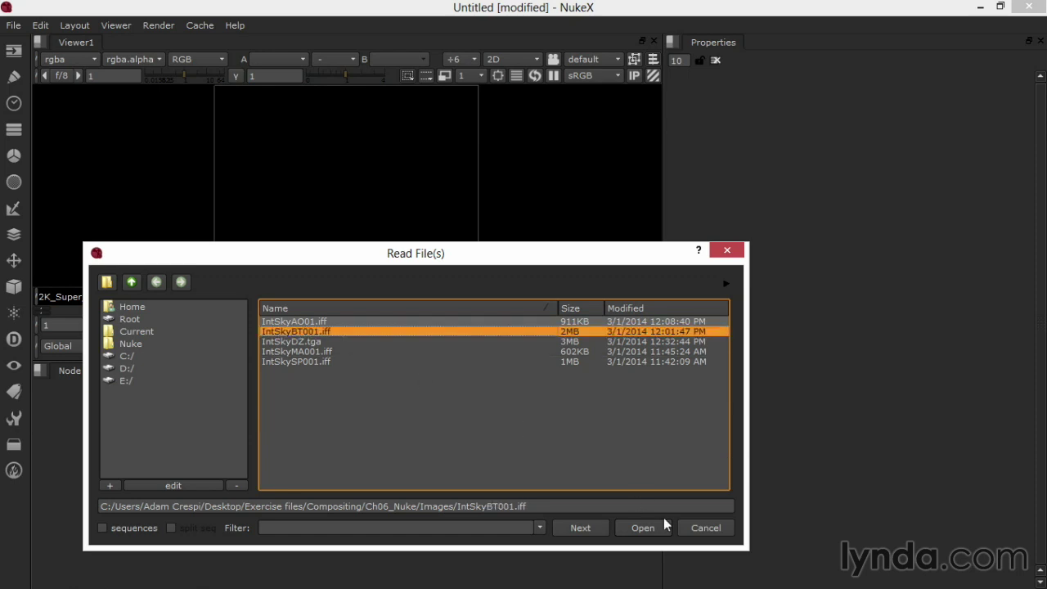
{"action": "left_click", "coordinate": [582, 527]}
{"action": "left_click", "coordinate": [300, 341]}
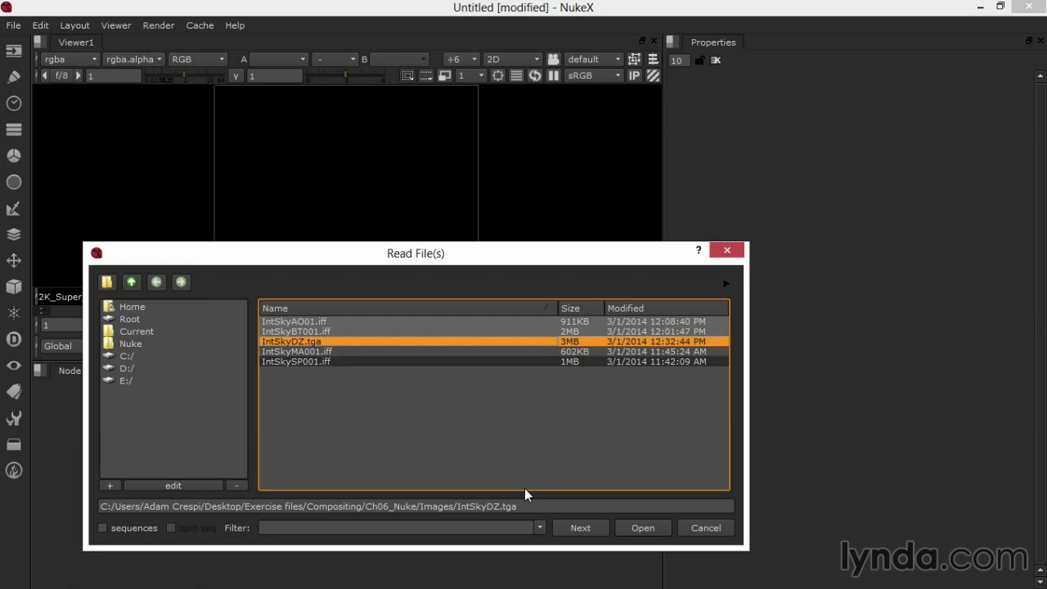
{"action": "left_click", "coordinate": [579, 528]}
{"action": "left_click", "coordinate": [291, 351]}
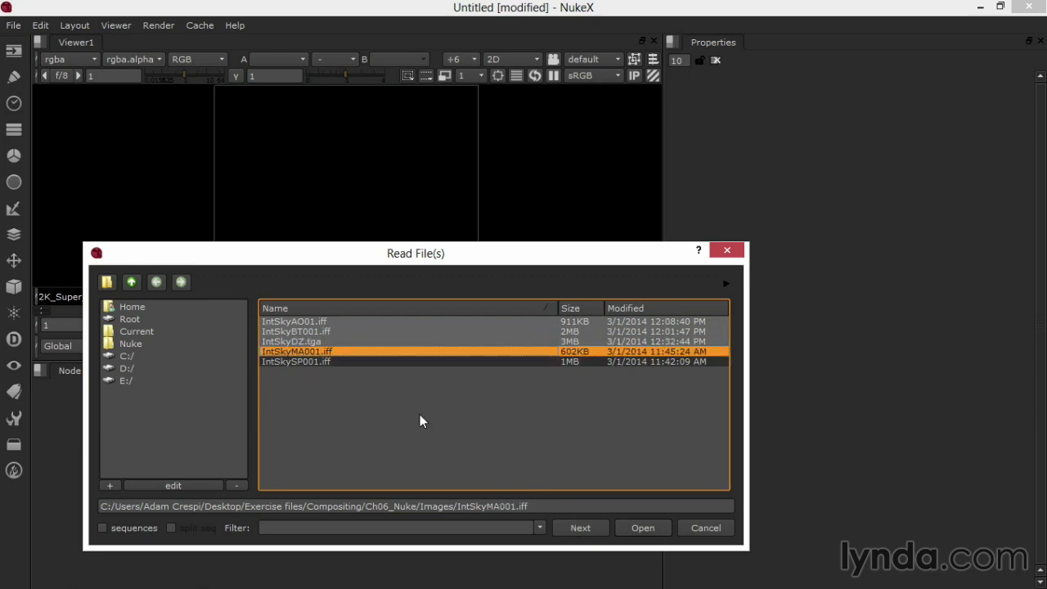
{"action": "left_click", "coordinate": [568, 525]}
{"action": "left_click", "coordinate": [305, 361]}
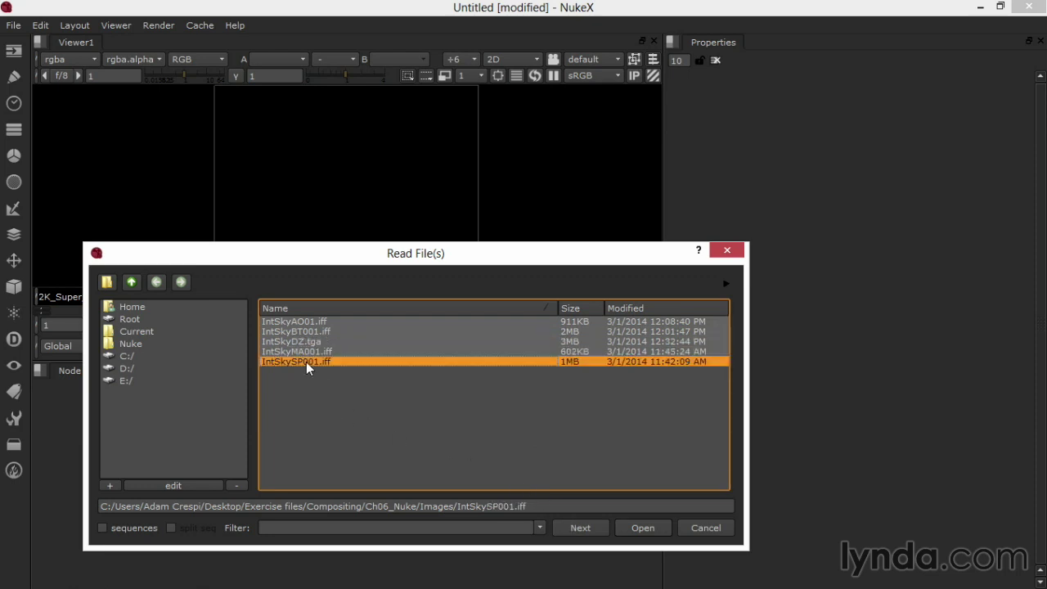
{"action": "left_click", "coordinate": [581, 528]}
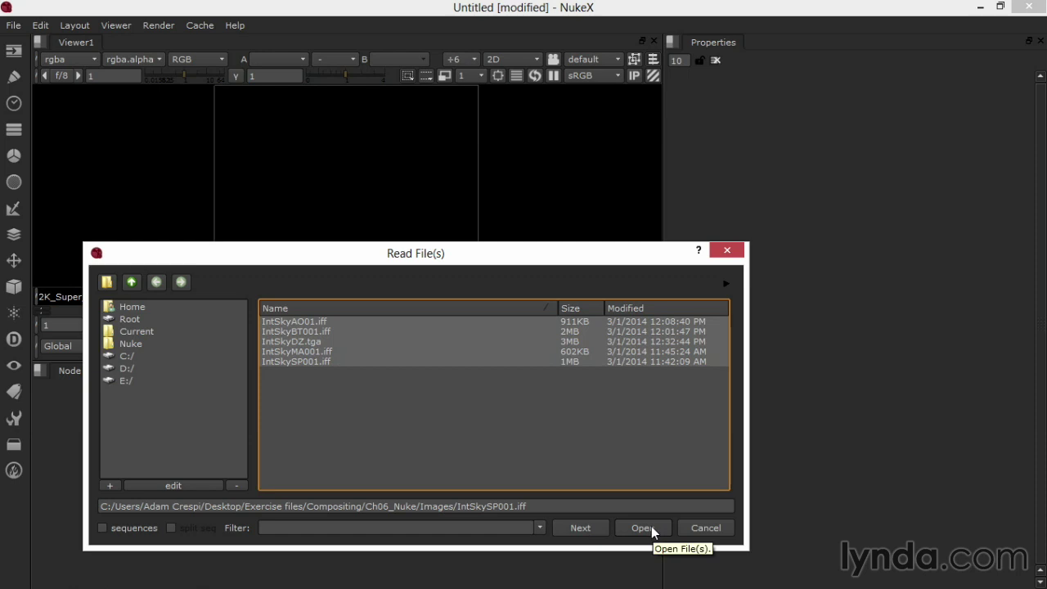
{"action": "left_click", "coordinate": [651, 526]}
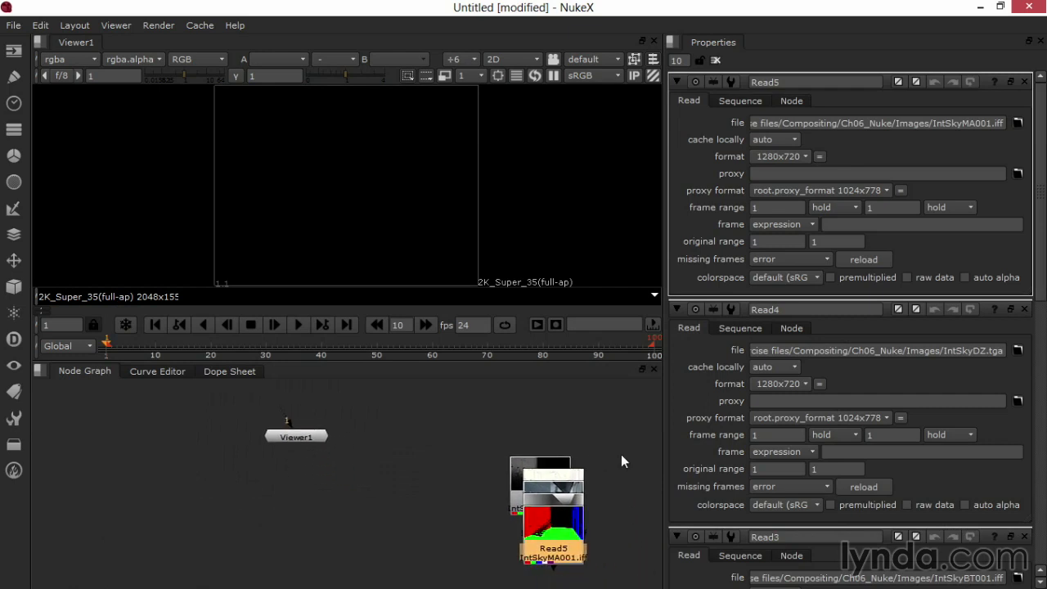
- Move the stacked Read nodes, then pull Read5, Read4, Read3 and Read2 apart side by side
{"action": "left_click_drag", "start_coordinate": [622, 428], "coordinate": [469, 571]}
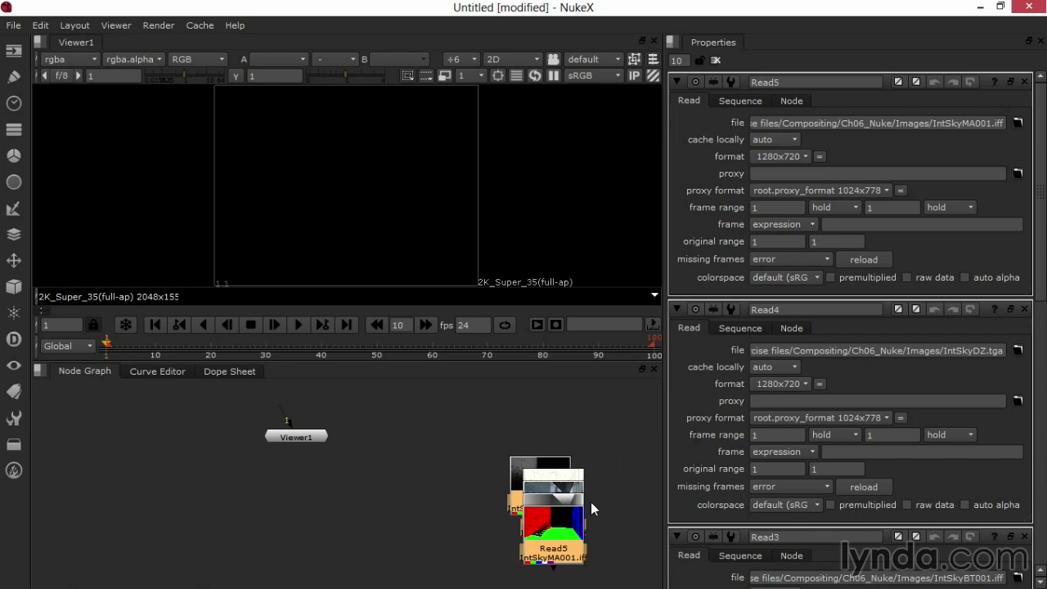
{"action": "left_click_drag", "start_coordinate": [590, 501], "coordinate": [453, 426]}
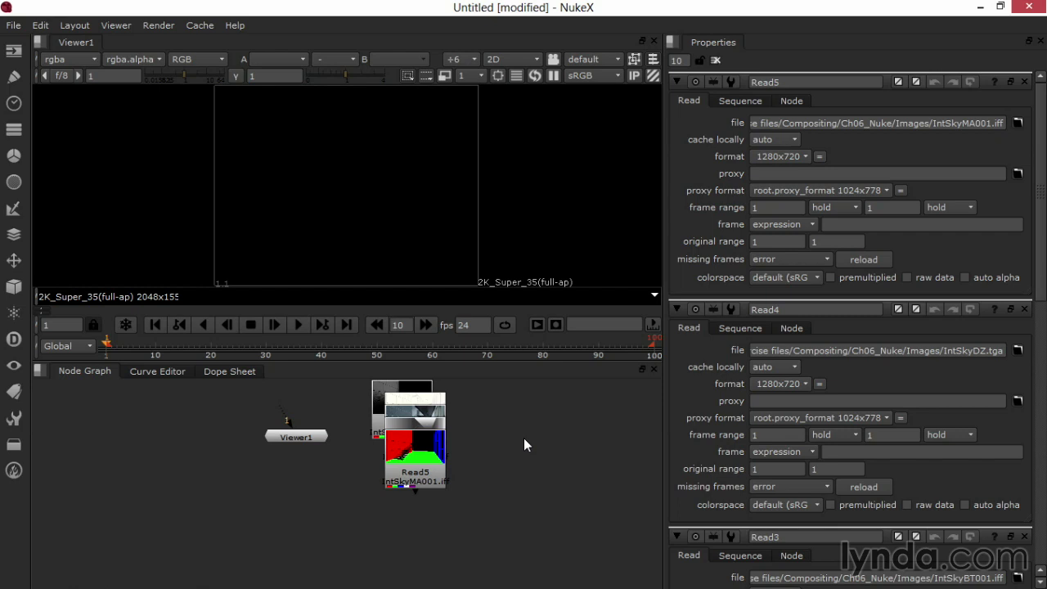
{"action": "left_click_drag", "start_coordinate": [426, 468], "coordinate": [572, 423]}
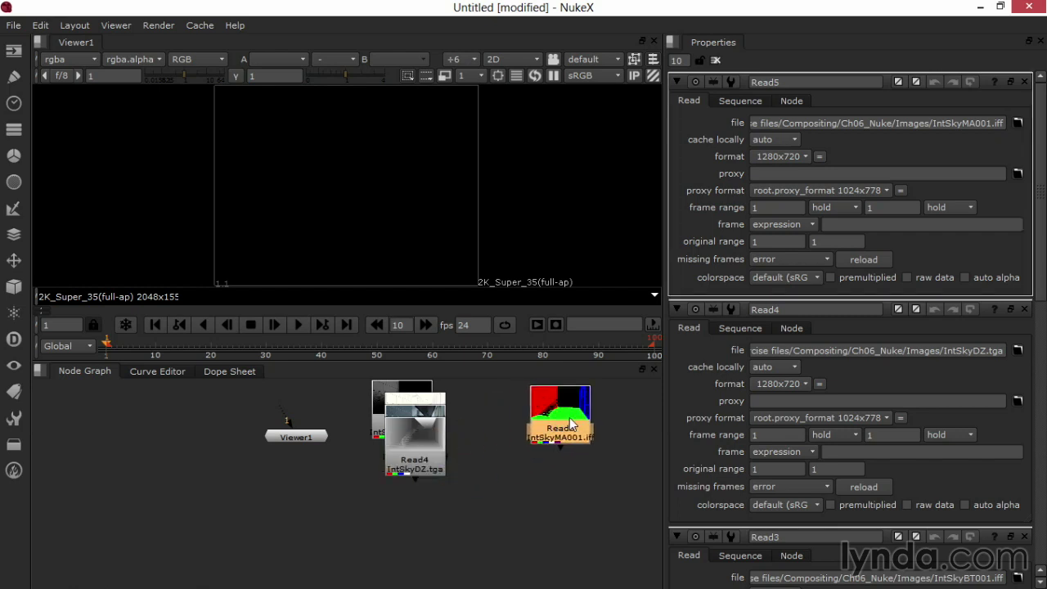
{"action": "left_click_drag", "start_coordinate": [422, 444], "coordinate": [337, 508]}
{"action": "left_click_drag", "start_coordinate": [413, 426], "coordinate": [421, 486]}
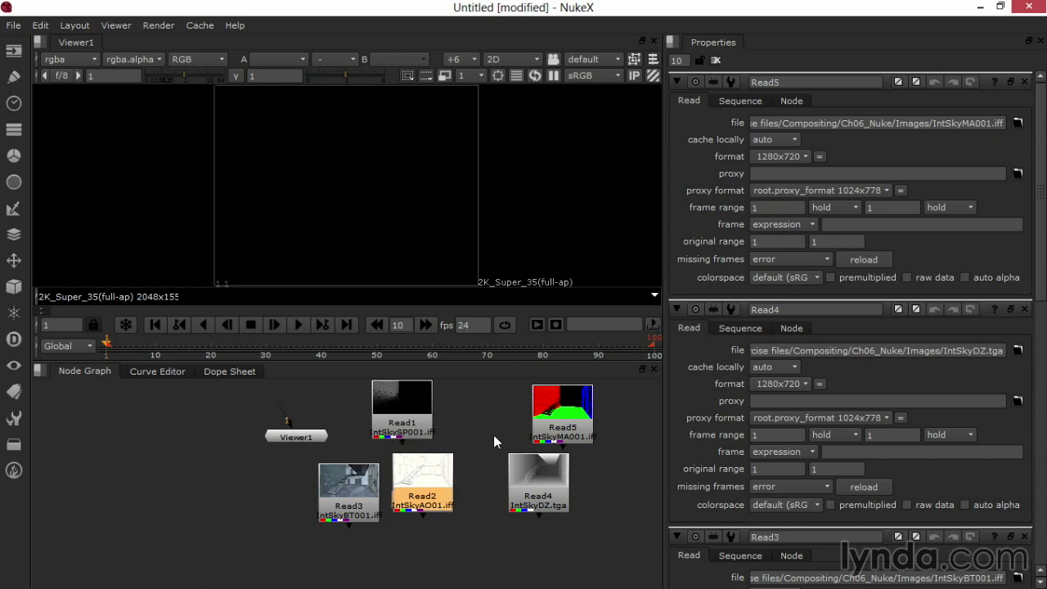
- Set the colorspace of Read3 and Read1 to rec709
{"action": "left_click", "coordinate": [365, 482]}
{"action": "left_click", "coordinate": [365, 483]}
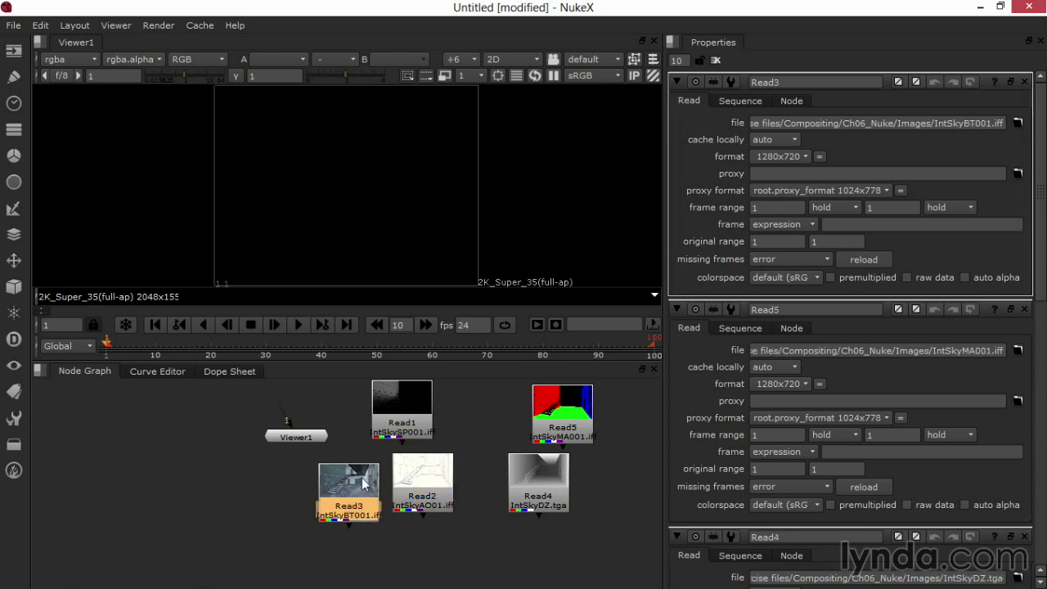
{"action": "left_click", "coordinate": [785, 277]}
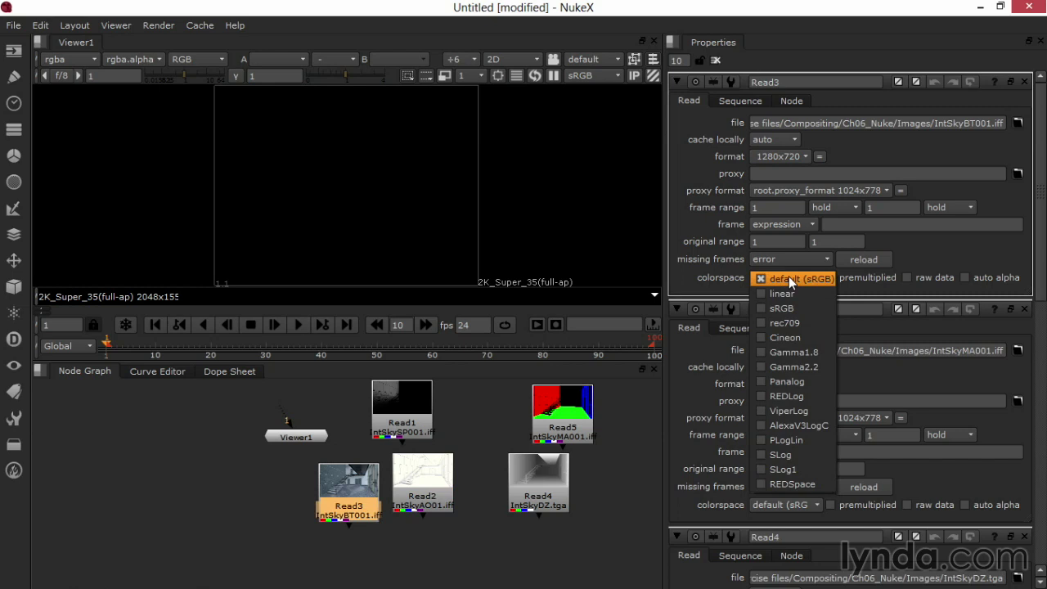
{"action": "left_click", "coordinate": [784, 322]}
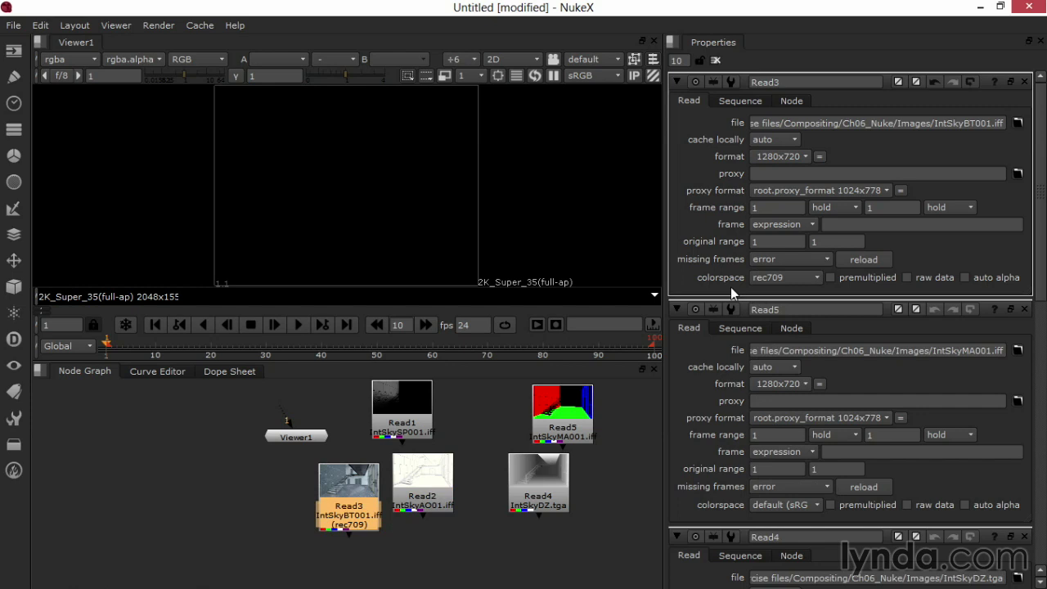
{"action": "double_click", "coordinate": [407, 400]}
{"action": "left_click", "coordinate": [774, 277]}
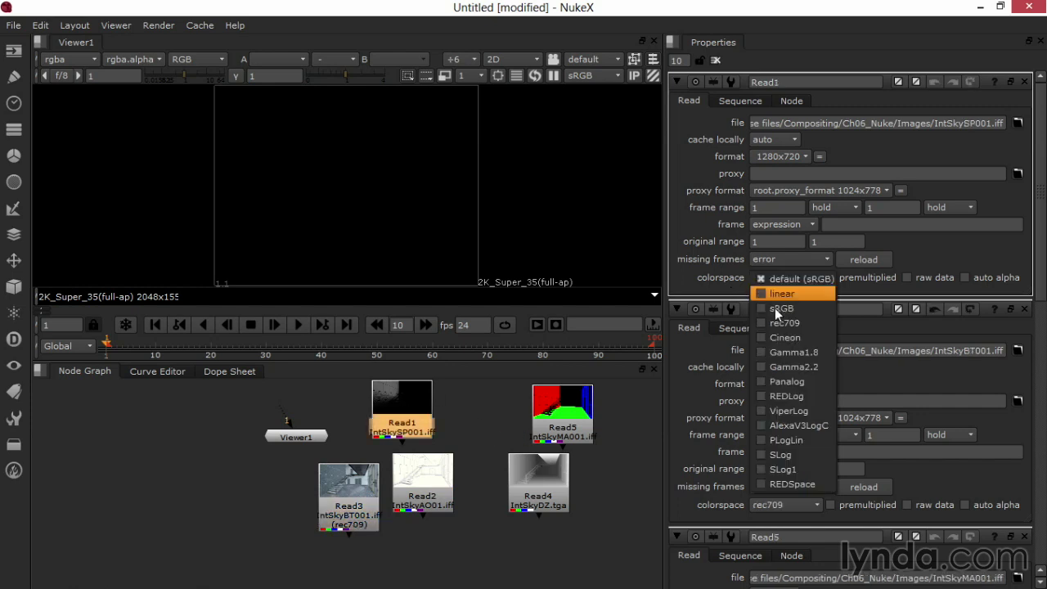
{"action": "left_click", "coordinate": [784, 323]}
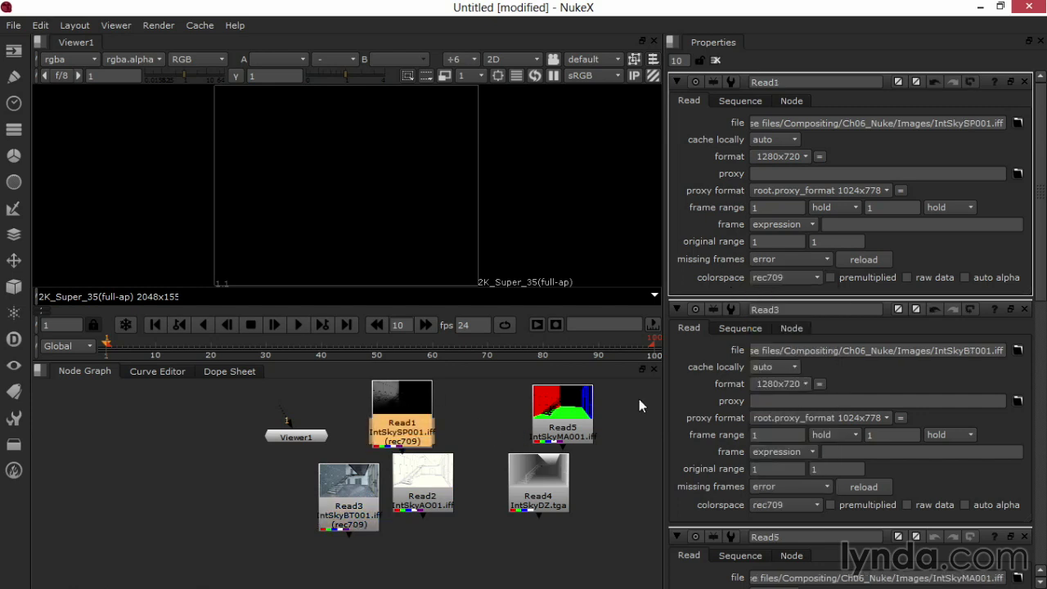
- Set the colorspace of Read2, Read5 and Read4 to rec709 as well
{"action": "double_click", "coordinate": [422, 481]}
{"action": "left_click", "coordinate": [784, 278]}
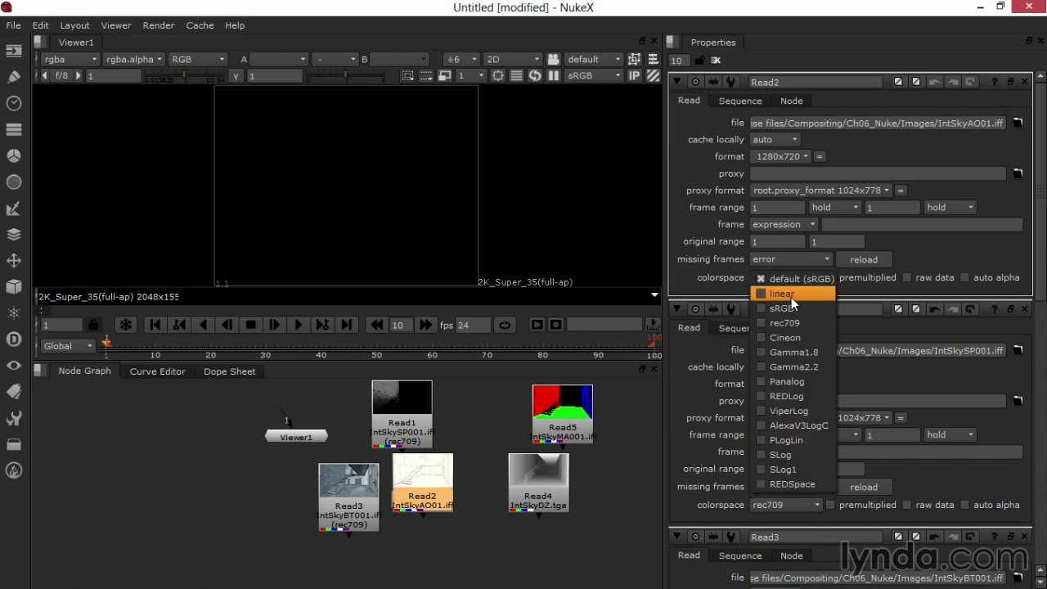
{"action": "left_click", "coordinate": [792, 323]}
{"action": "double_click", "coordinate": [563, 421]}
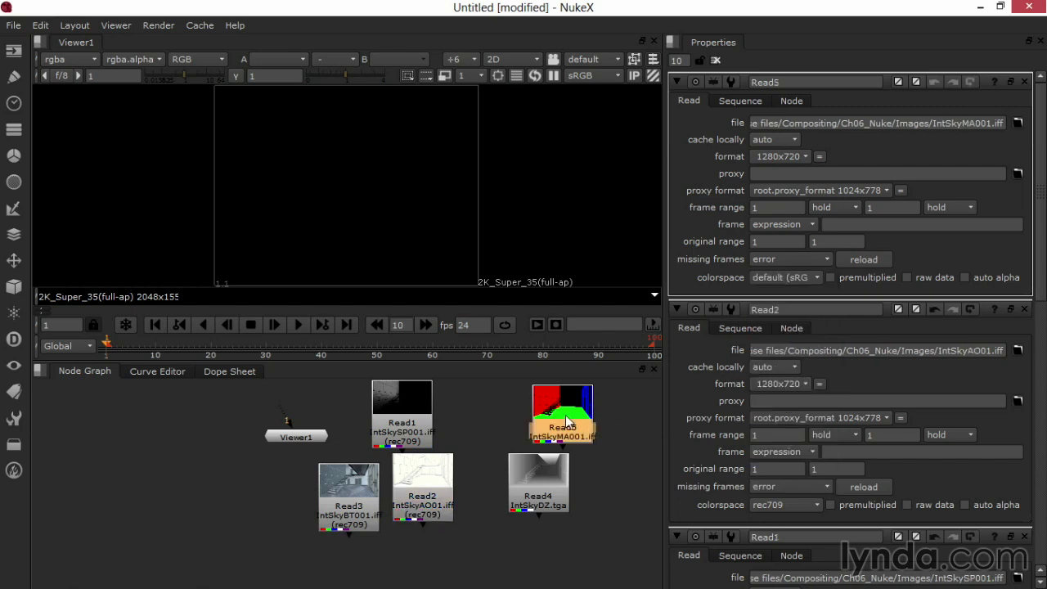
{"action": "left_click", "coordinate": [773, 279]}
{"action": "left_click", "coordinate": [784, 323]}
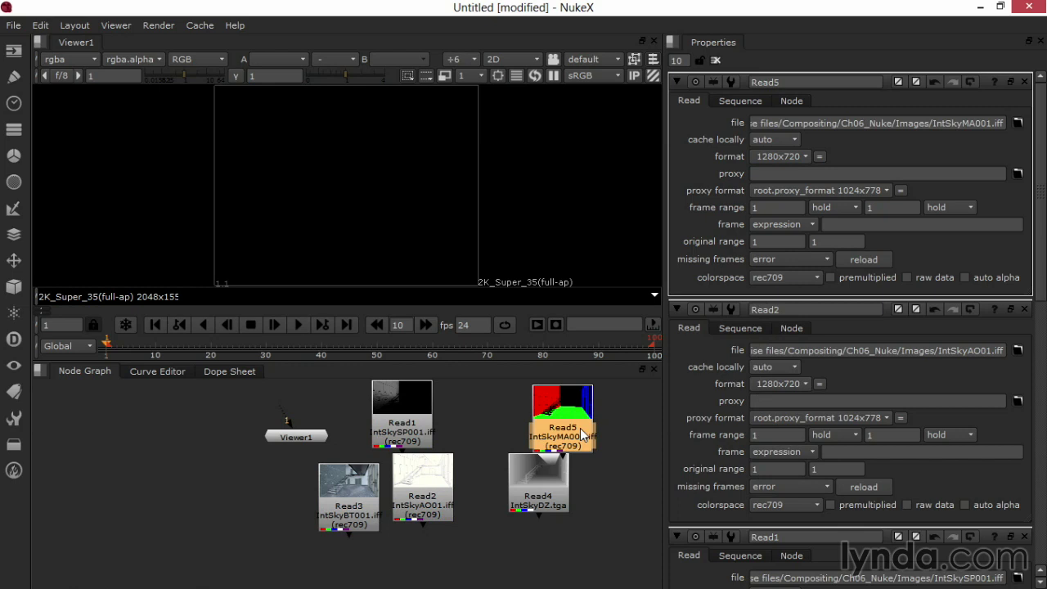
{"action": "double_click", "coordinate": [532, 475]}
{"action": "left_click", "coordinate": [789, 279]}
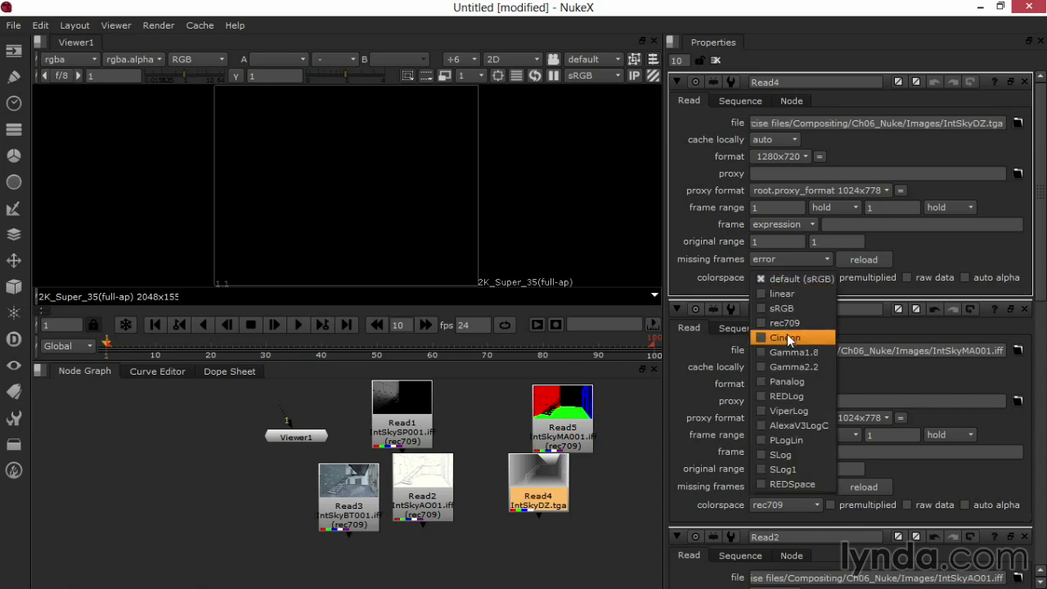
{"action": "left_click", "coordinate": [792, 324]}
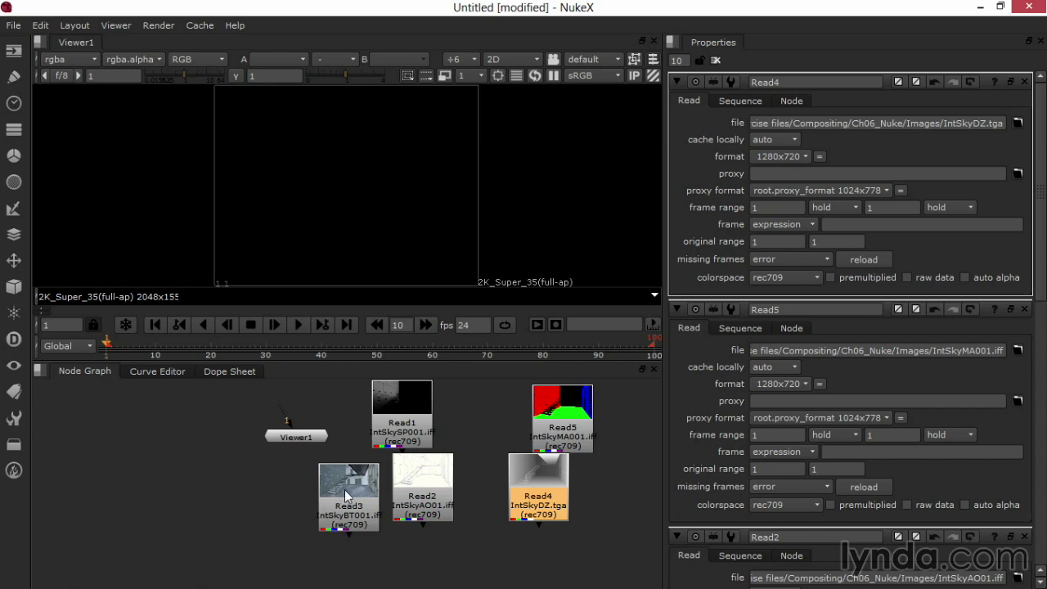
- Add Merge1 with occlusion Read2 on A and beauty Read3 on B, and view its output
{"action": "left_click_drag", "start_coordinate": [345, 489], "coordinate": [161, 438]}
{"action": "left_click_drag", "start_coordinate": [419, 489], "coordinate": [266, 490]}
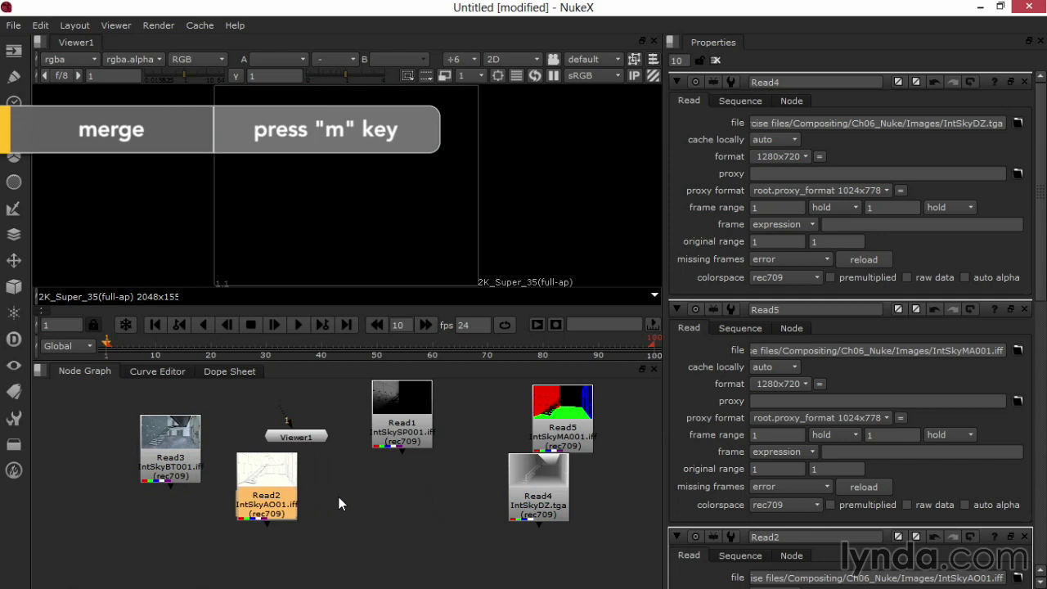
{"action": "key", "text": "m"}
{"action": "left_click_drag", "start_coordinate": [364, 491], "coordinate": [370, 530]}
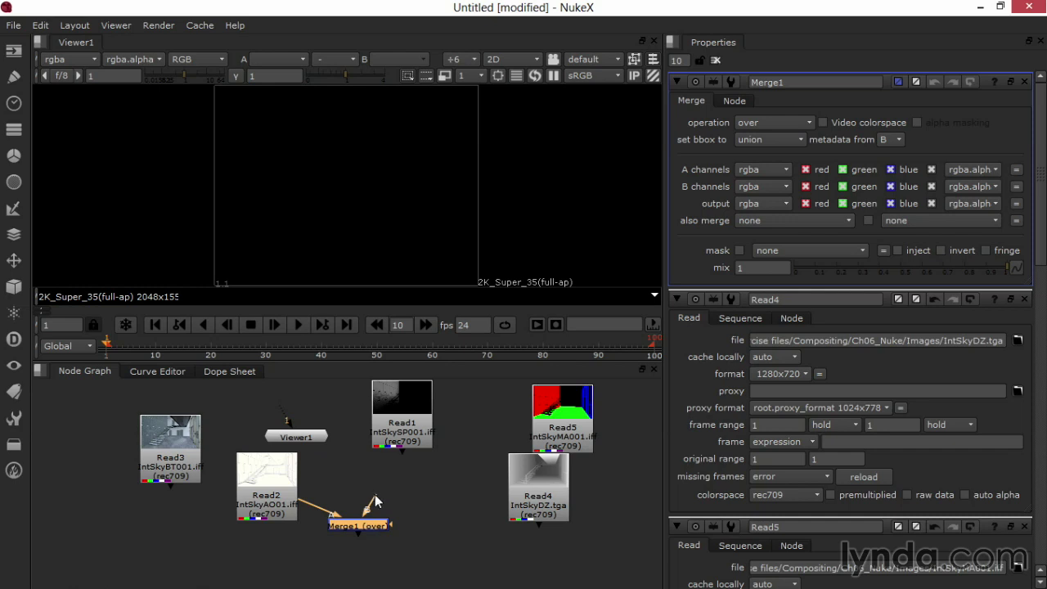
{"action": "left_click_drag", "start_coordinate": [377, 496], "coordinate": [172, 456]}
{"action": "left_click_drag", "start_coordinate": [358, 525], "coordinate": [211, 559]}
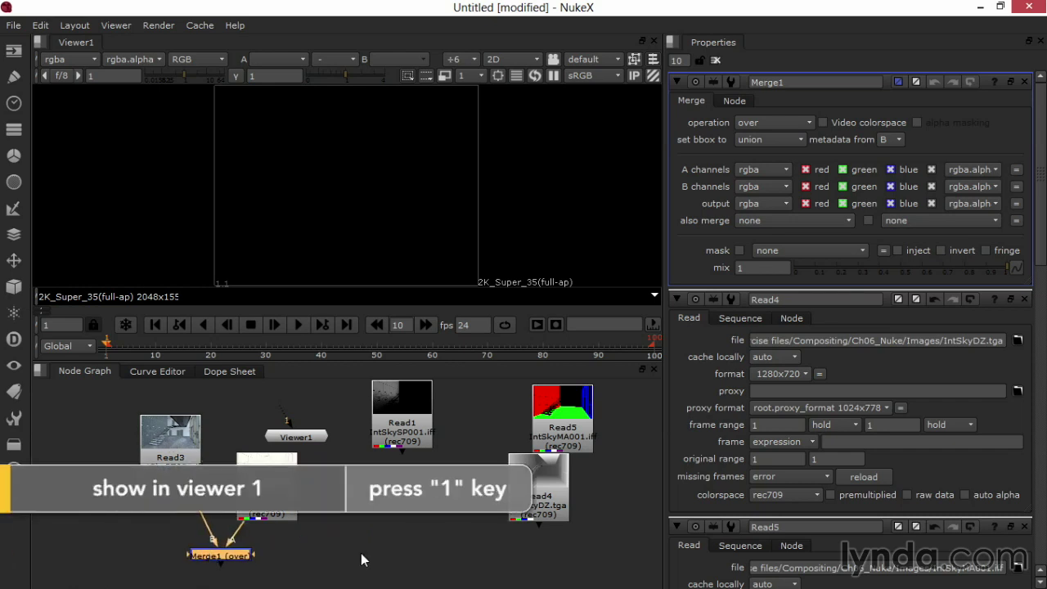
{"action": "key", "text": "1"}
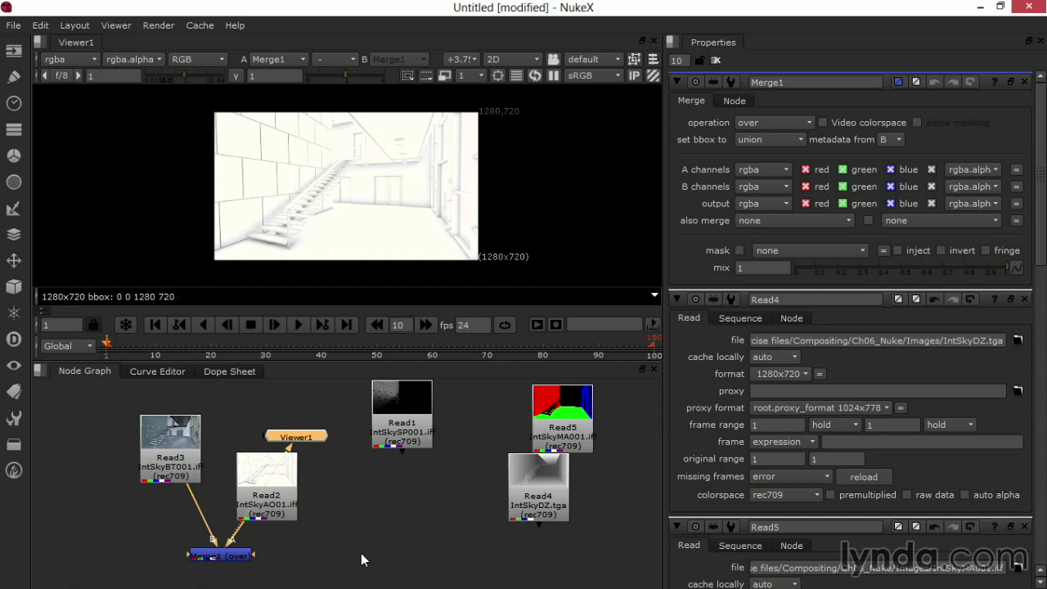
- Add Merge2 fed from spec Read1, place it below, and view its output
{"action": "left_click", "coordinate": [394, 426]}
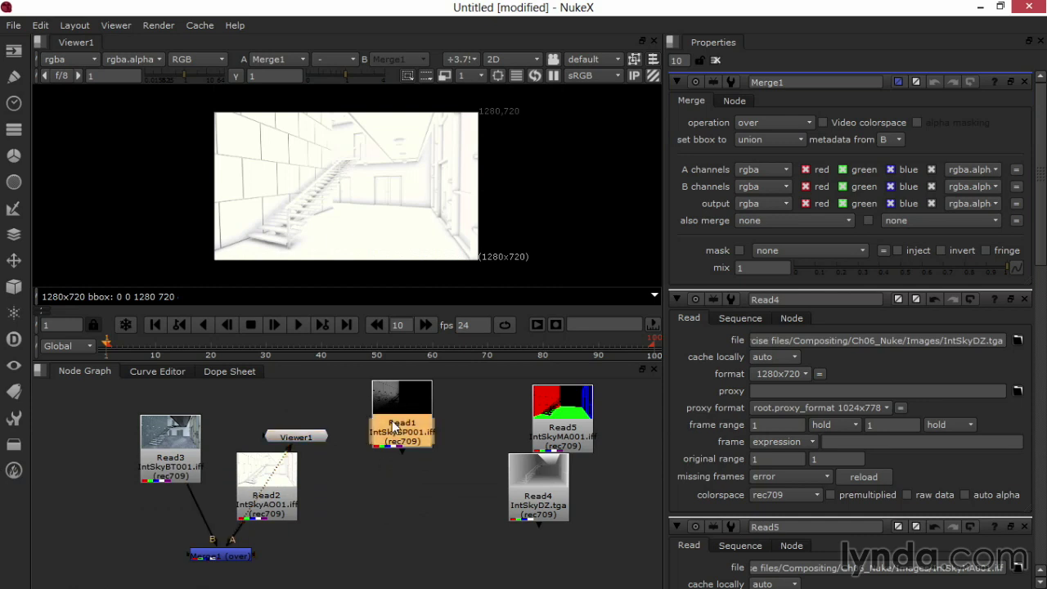
{"action": "key", "text": "m"}
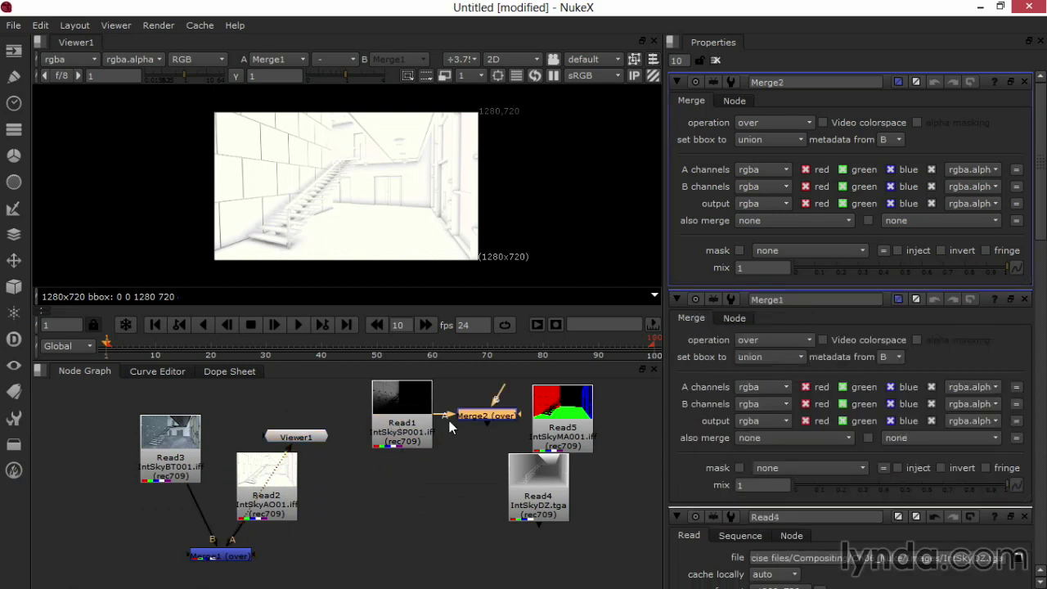
{"action": "left_click_drag", "start_coordinate": [483, 414], "coordinate": [239, 555]}
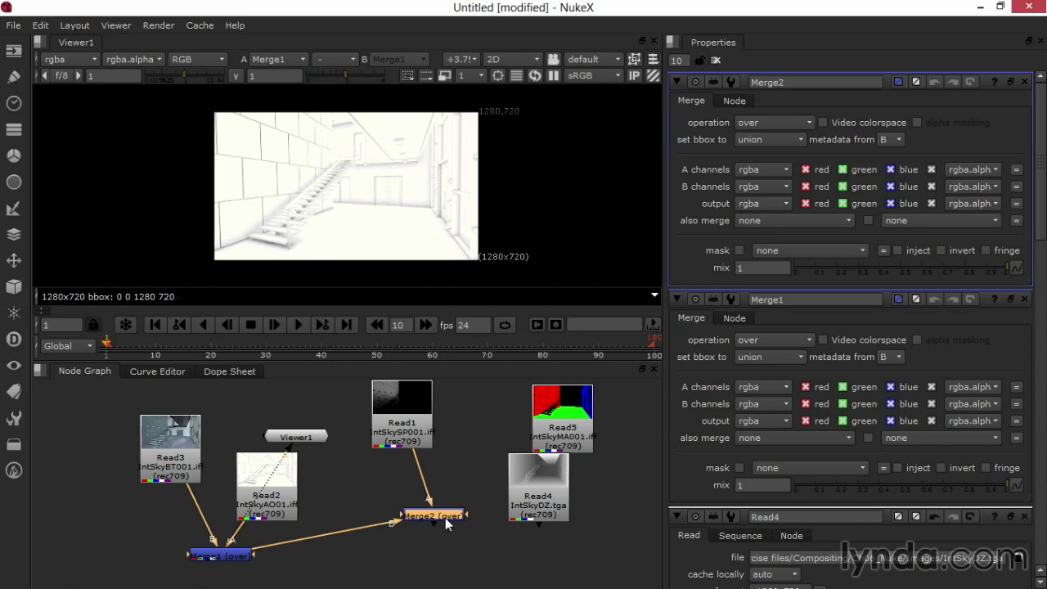
{"action": "key", "text": "1"}
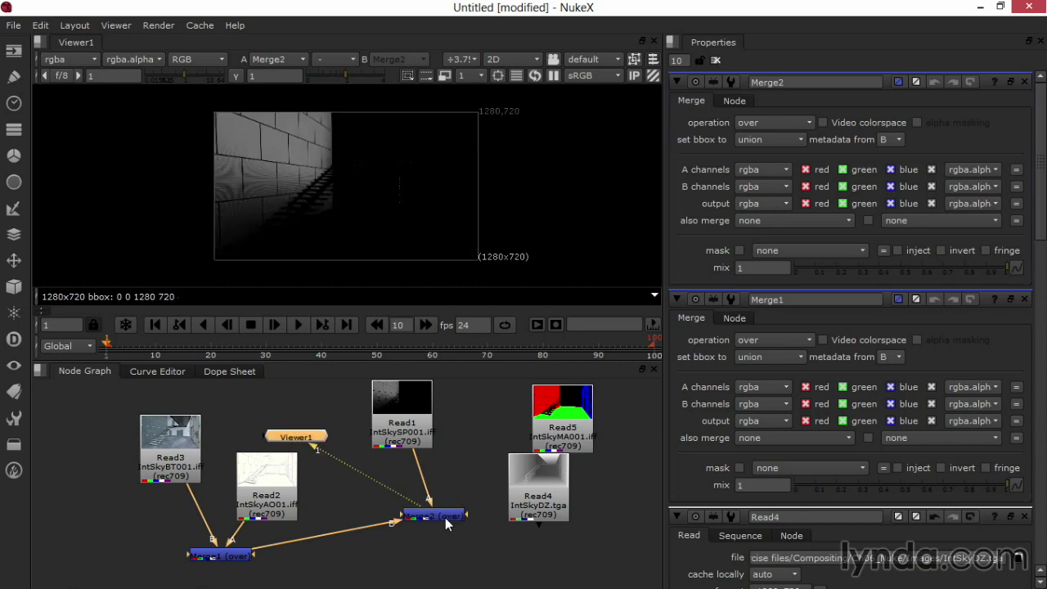